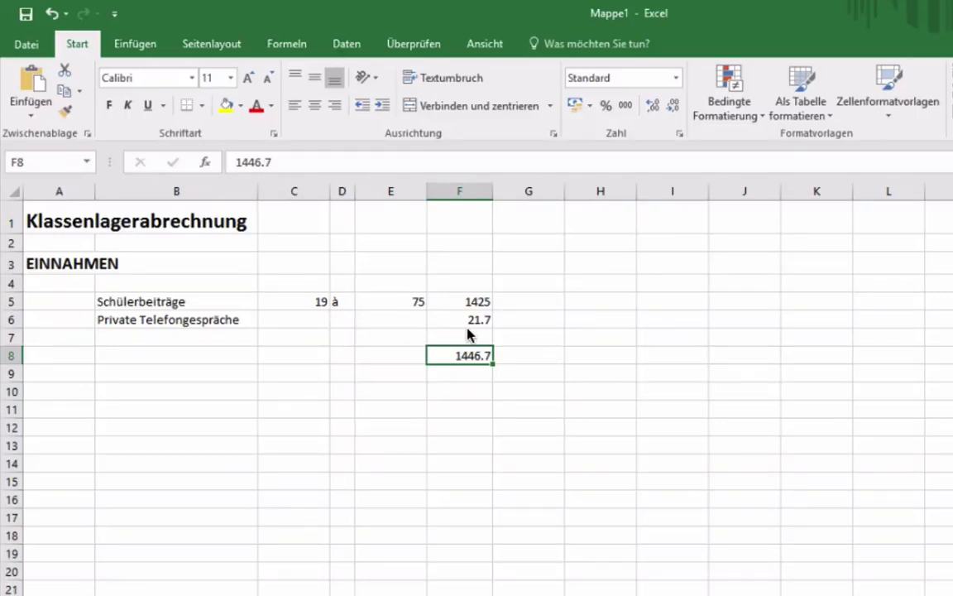
Give column F the Buchhaltung (CHF) format and widen it so CHF 1'446.70 displays fully.
click(480, 191)
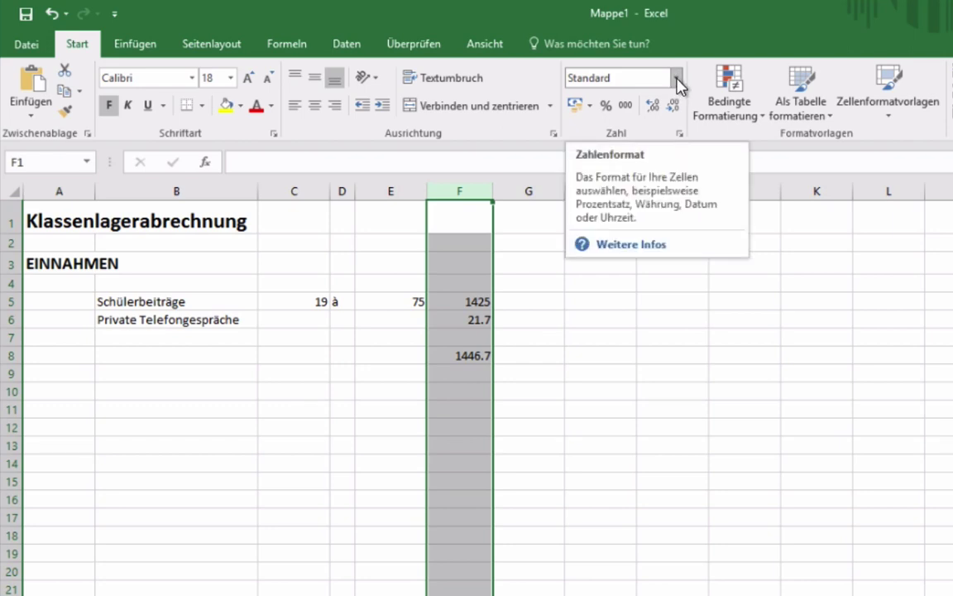
click(677, 78)
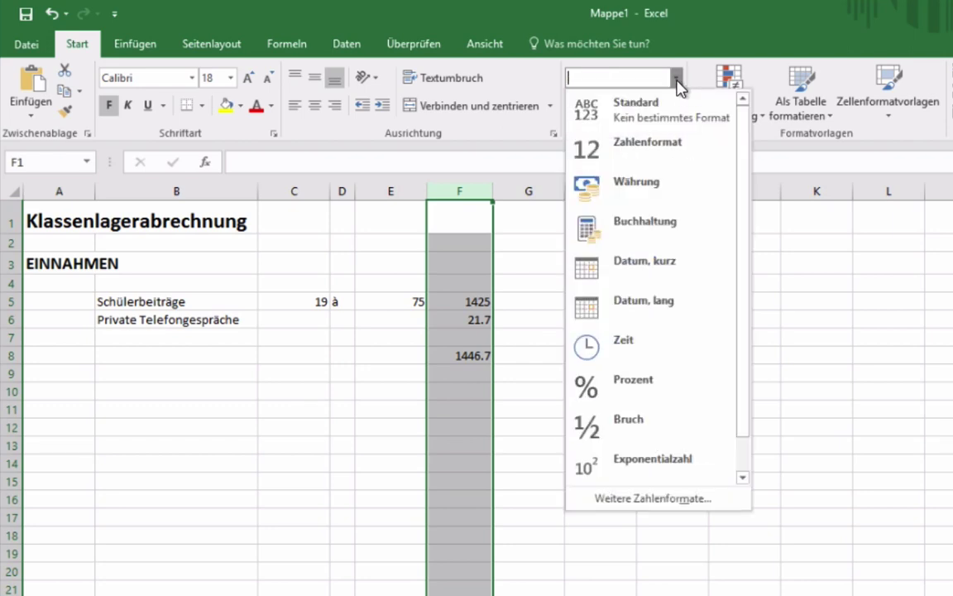
click(657, 219)
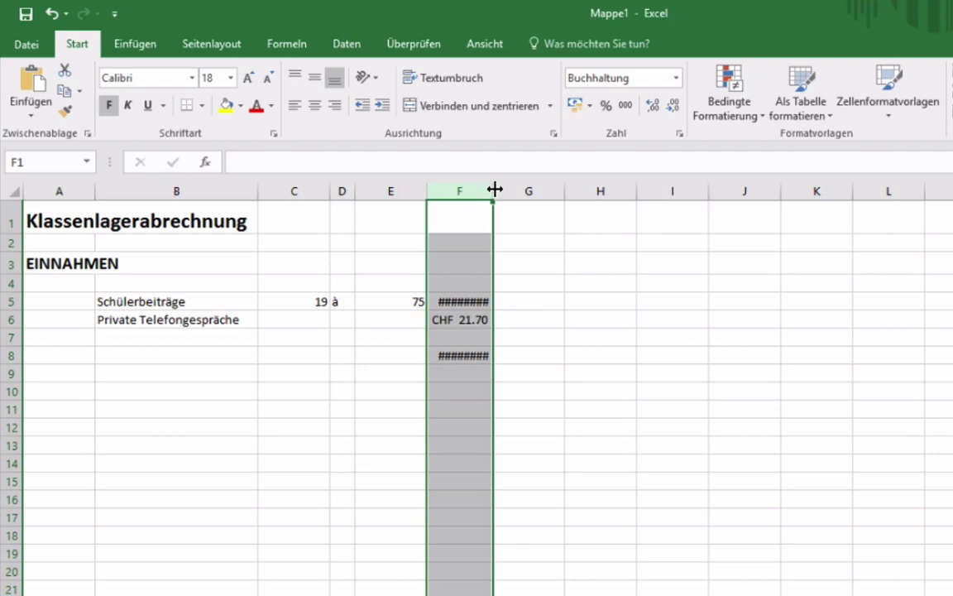
drag(494, 190, 518, 191)
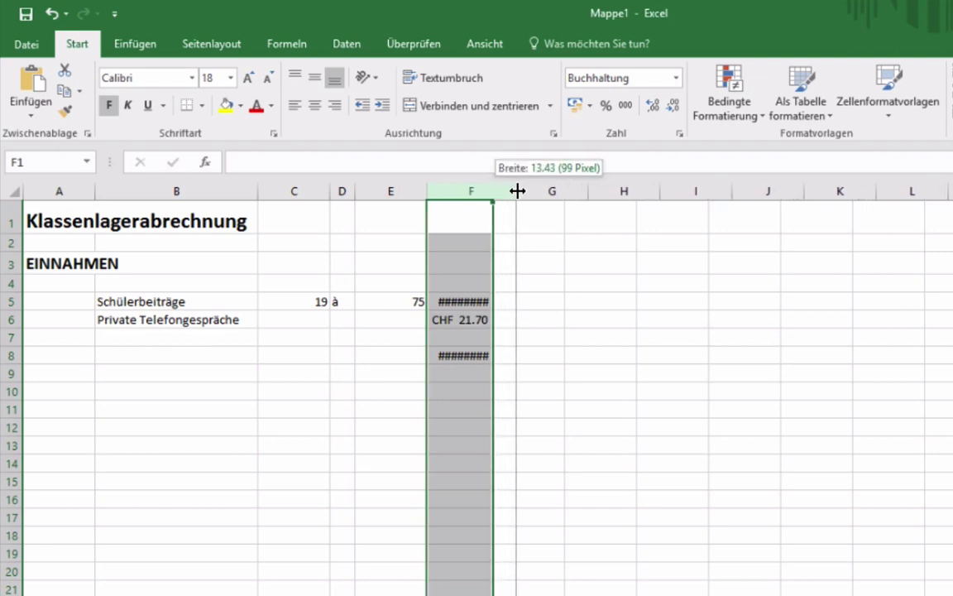
drag(517, 191, 517, 191)
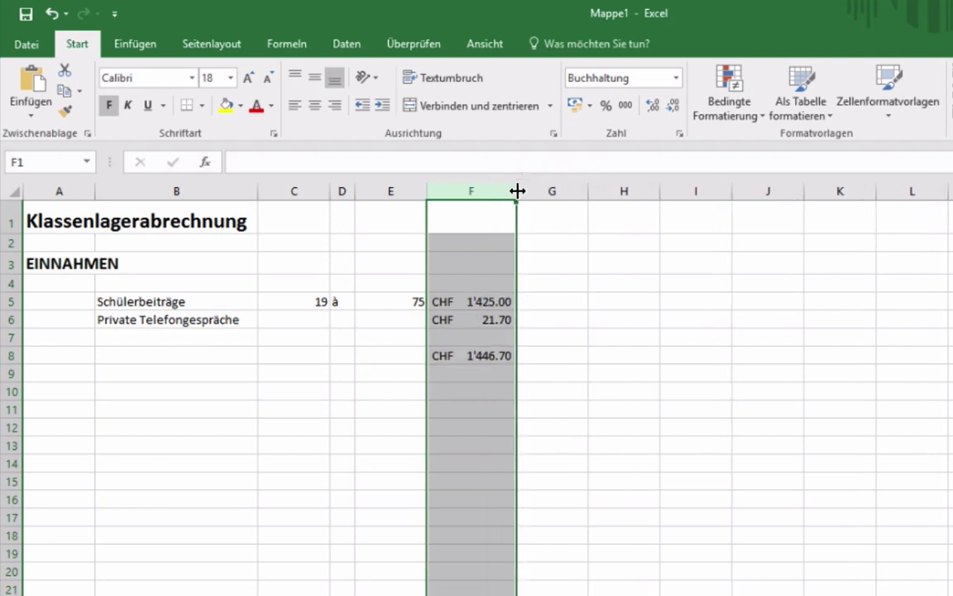
Format column E as Buchhaltung with symbol CHF and 2 decimals, so E5 reads CHF 75.00.
click(403, 192)
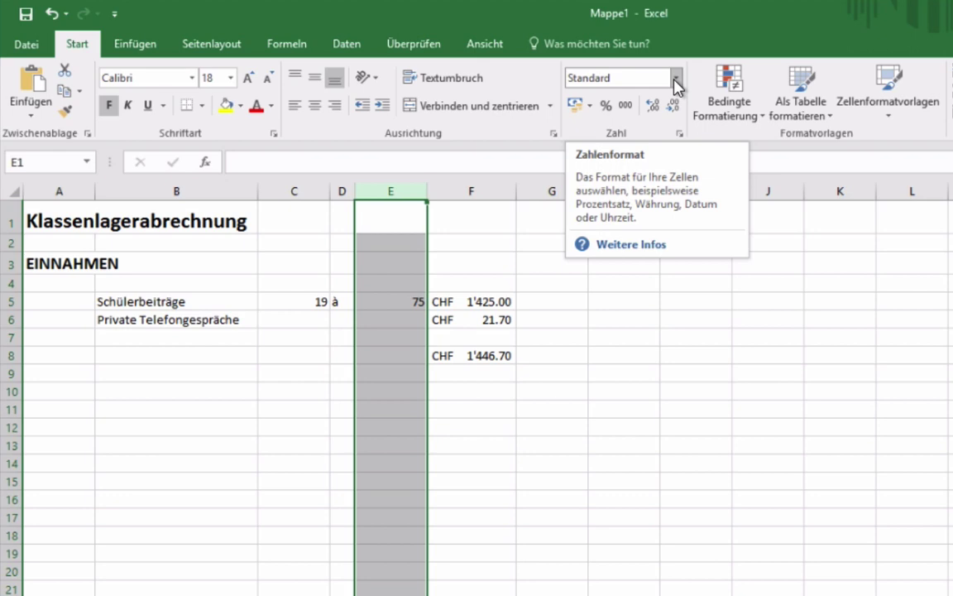
click(675, 81)
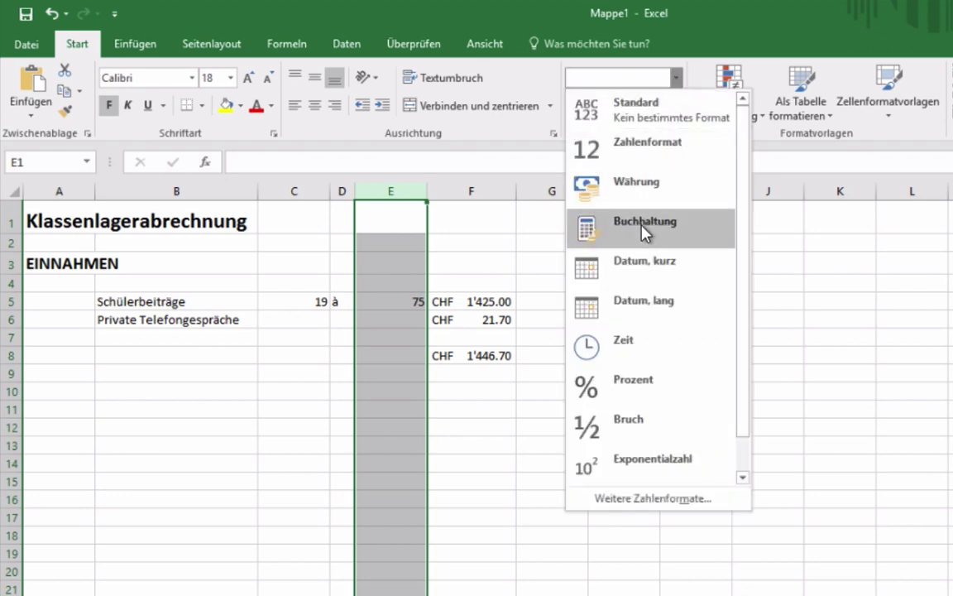
click(645, 233)
click(676, 80)
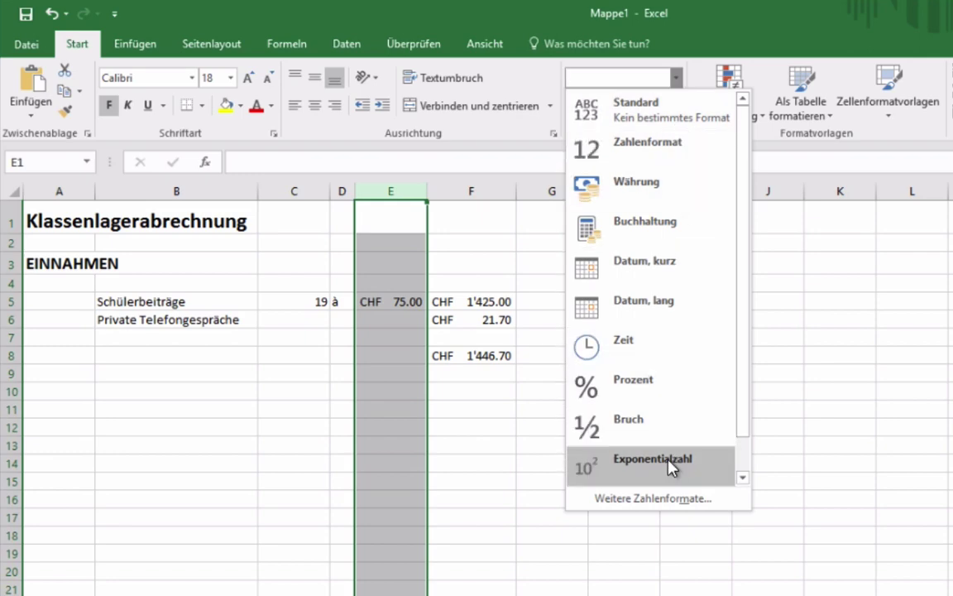
click(646, 500)
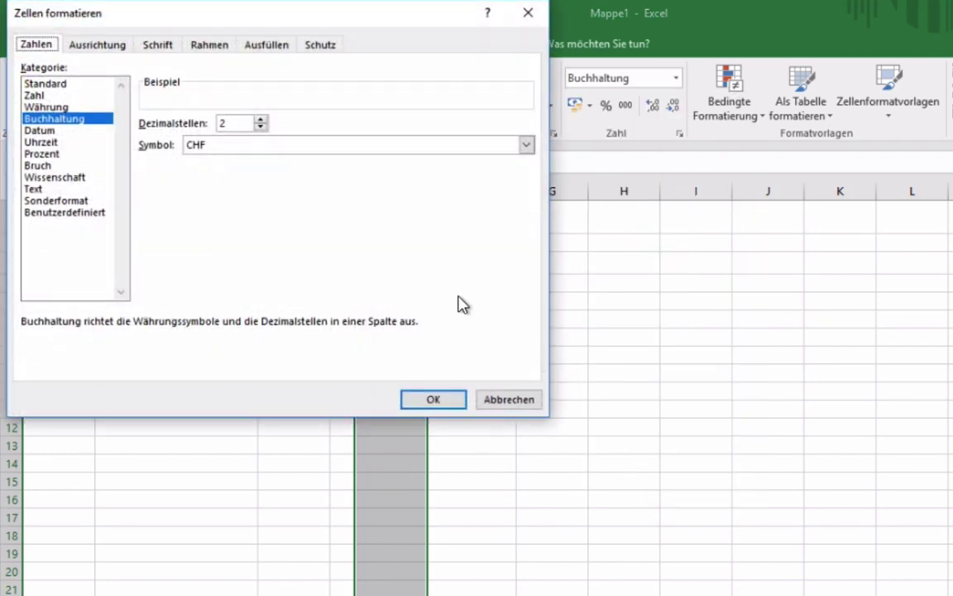
click(224, 151)
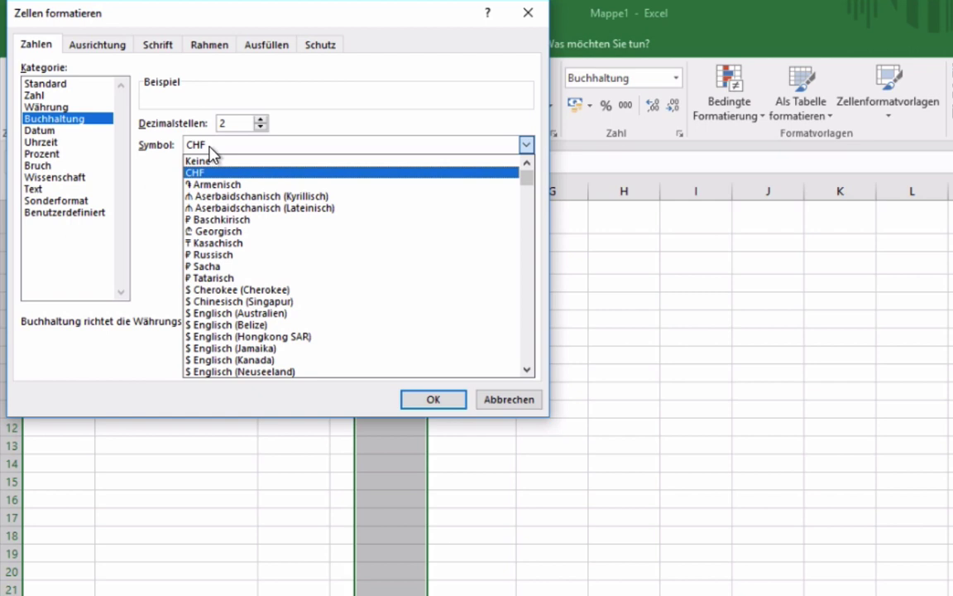
click(227, 143)
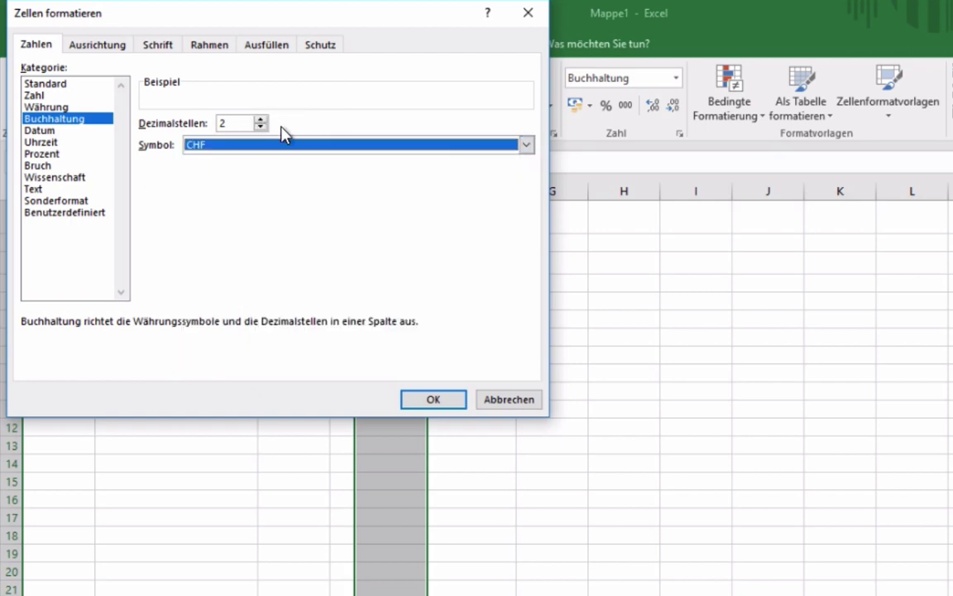
click(432, 402)
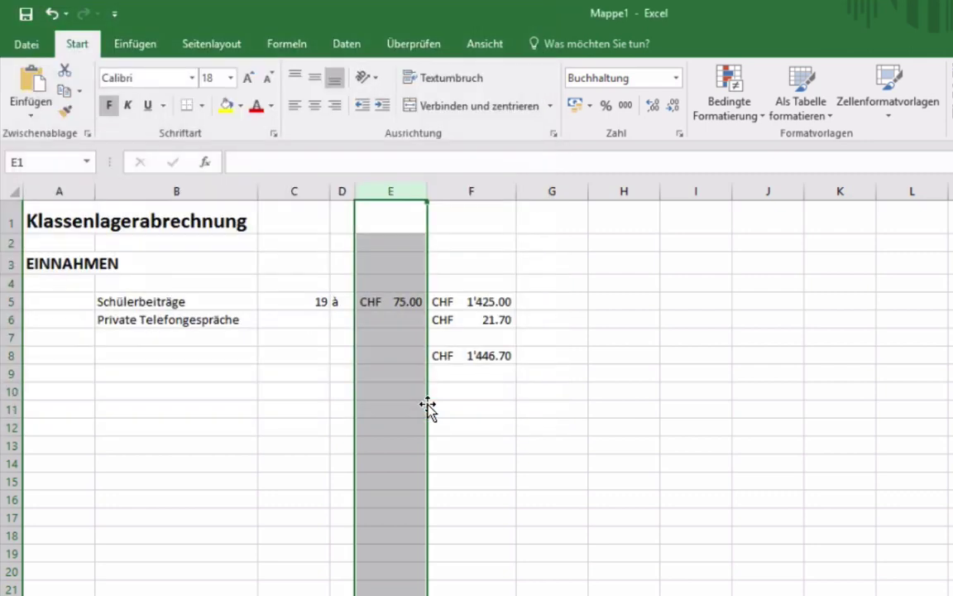
click(236, 355)
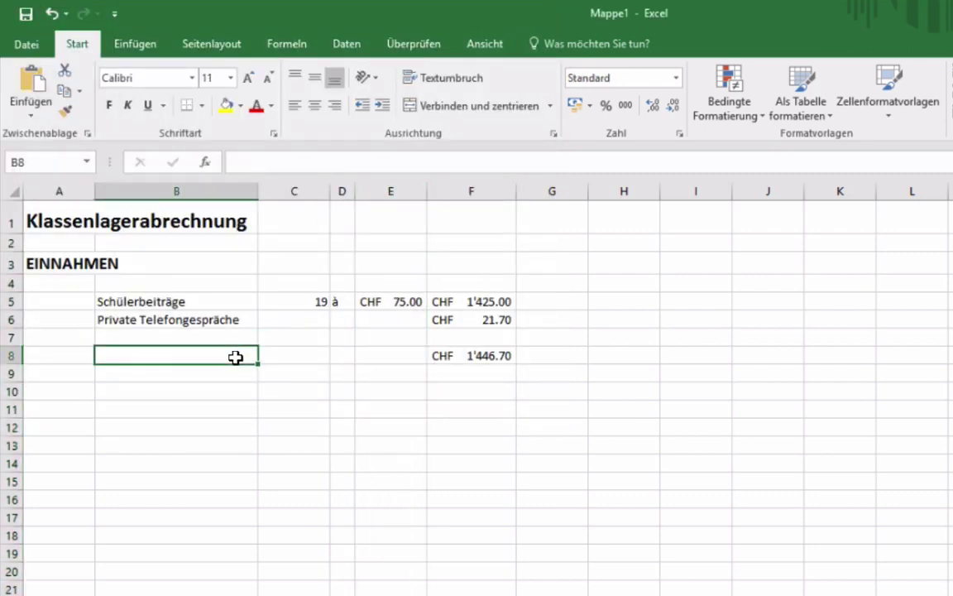
Enter 'Total Einnahmen' in B8 and make the total row B8:F8 bold.
text(T)
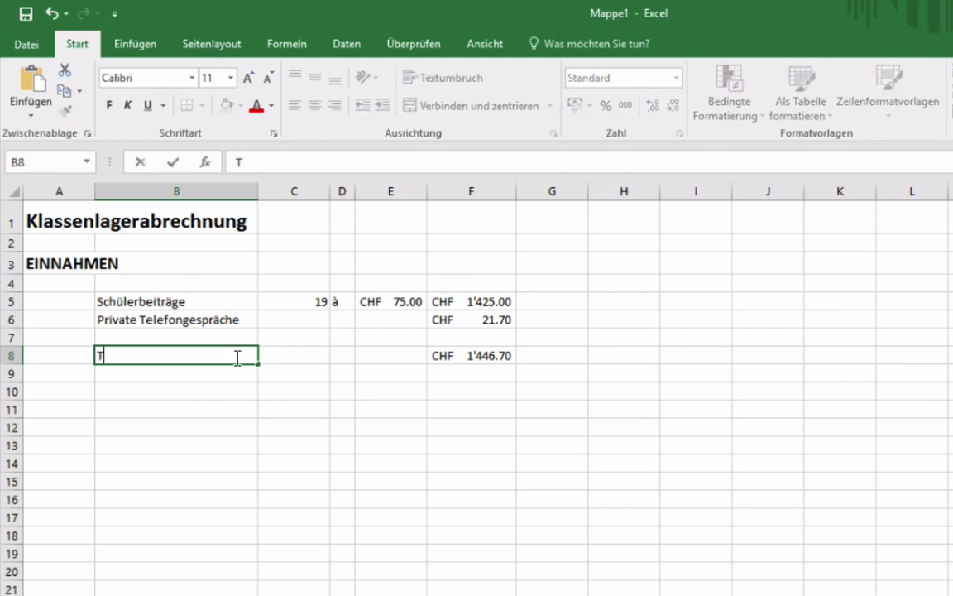
text(otal Einnahmen)
click(281, 353)
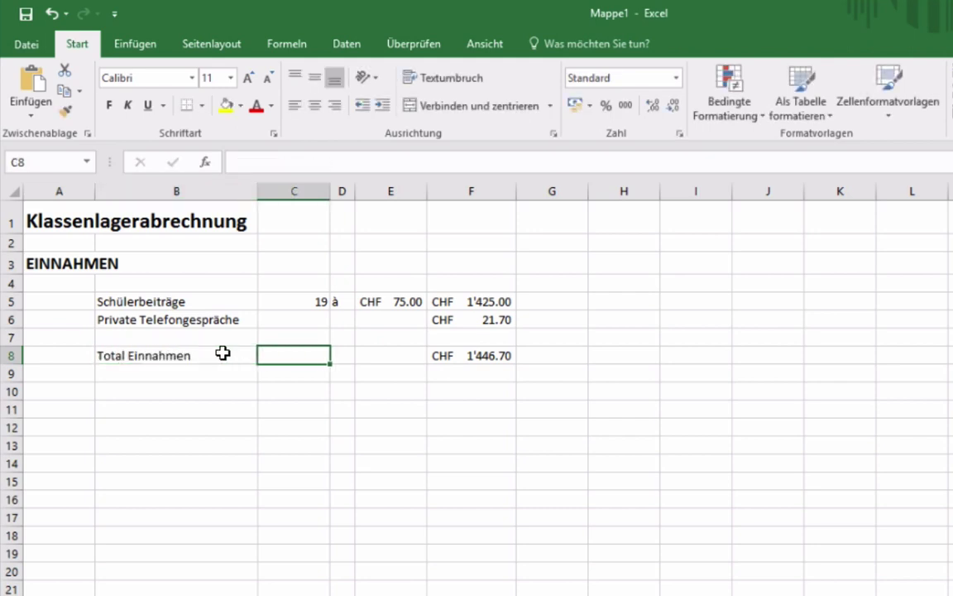
drag(253, 355, 489, 355)
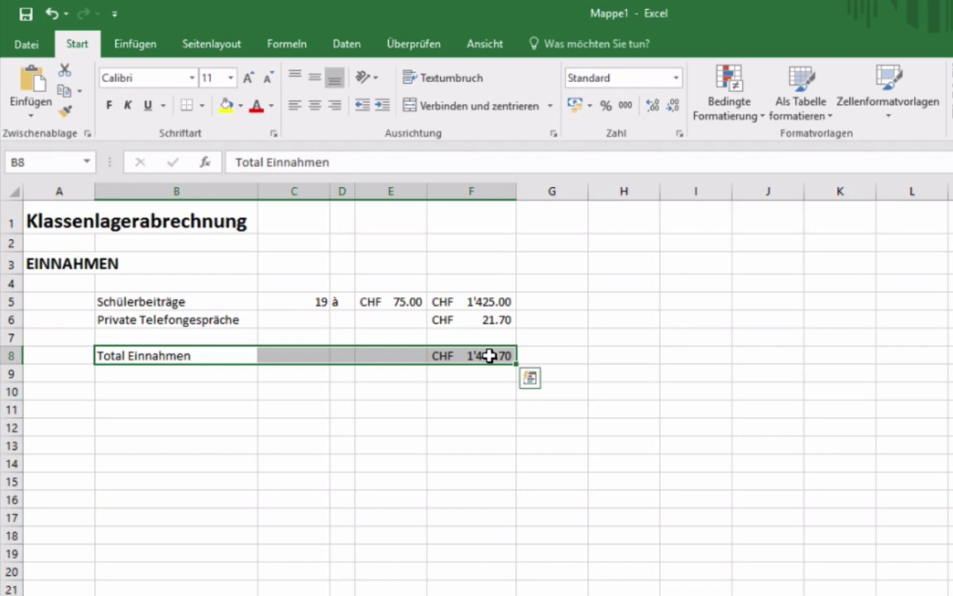
click(108, 105)
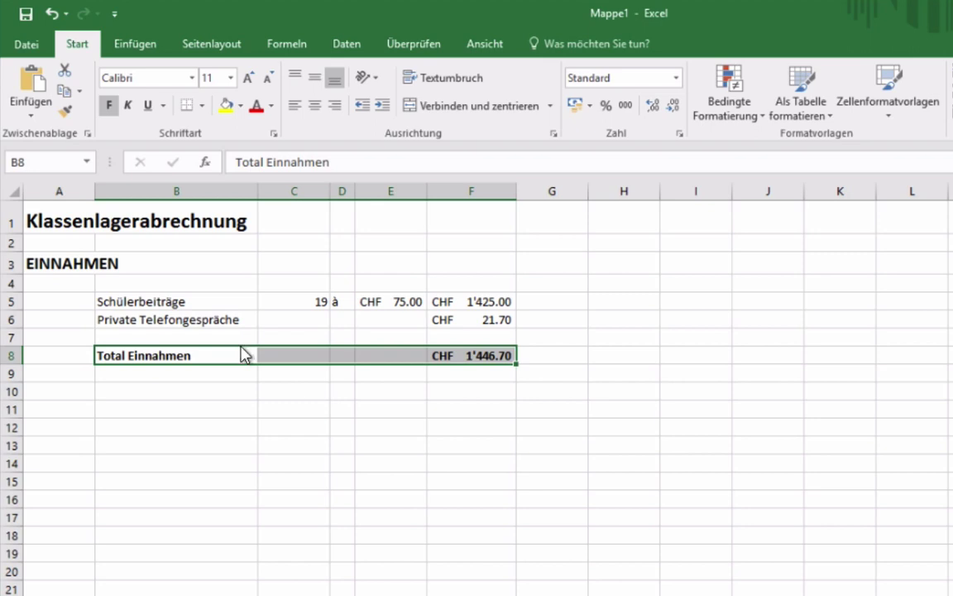
drag(242, 354, 241, 343)
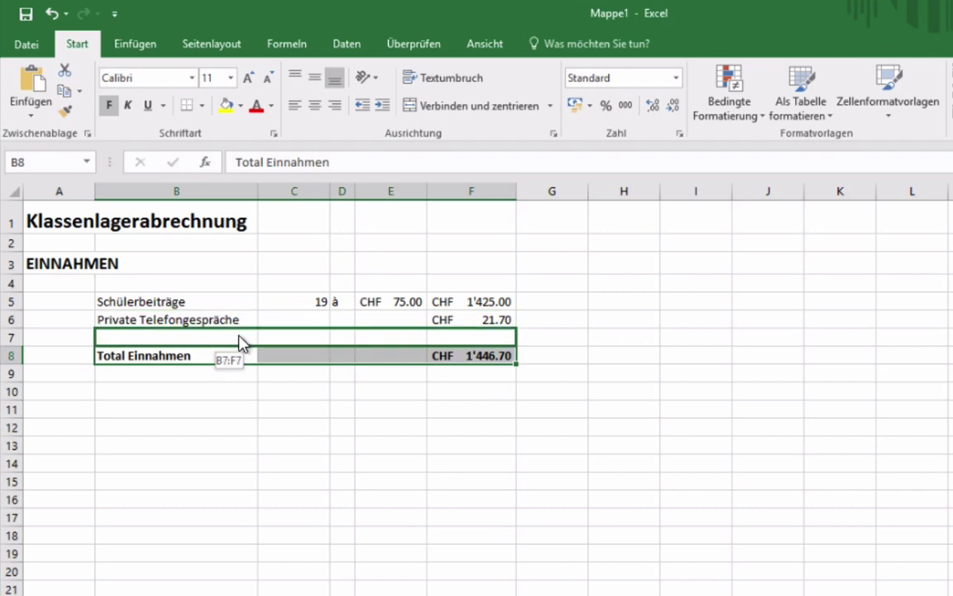
drag(241, 343, 236, 370)
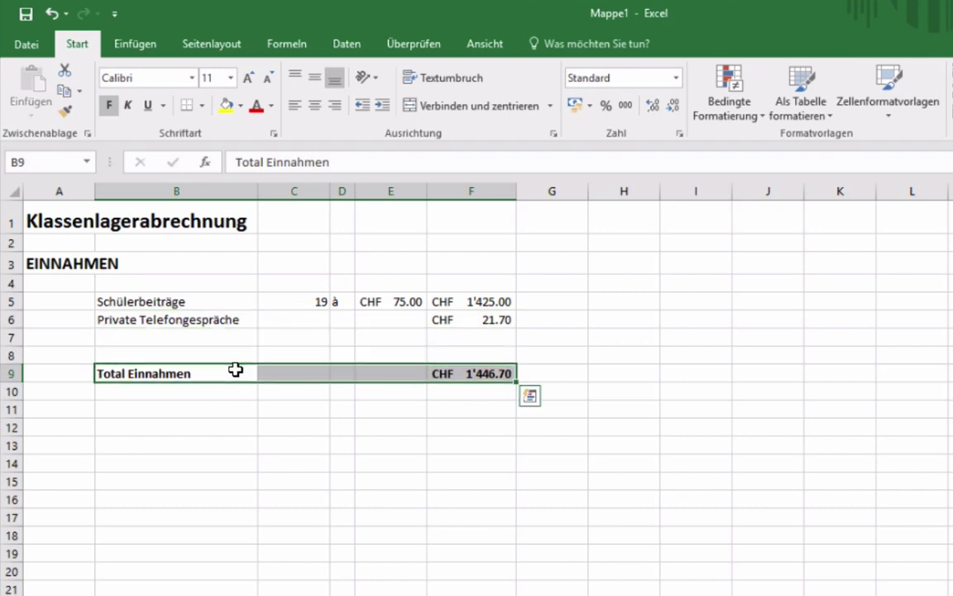
key(ctrl+z)
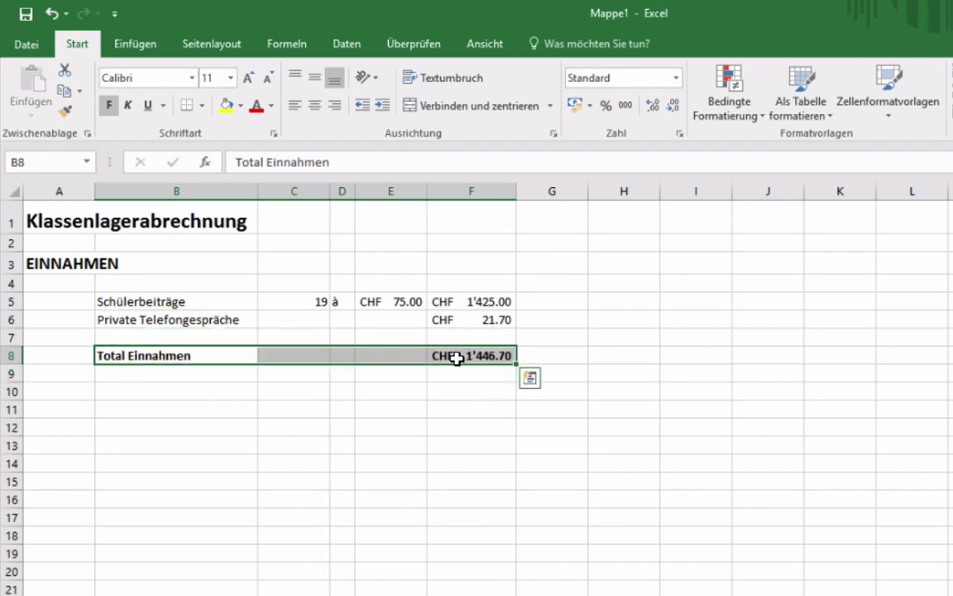
click(457, 358)
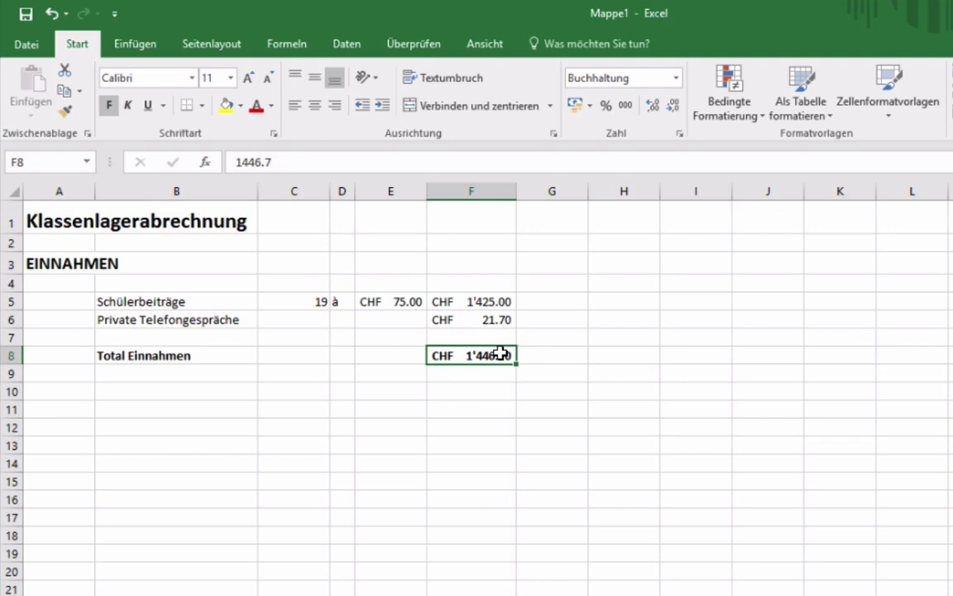
Add a top border above the CHF 1'446.70 total in cell F8.
click(201, 105)
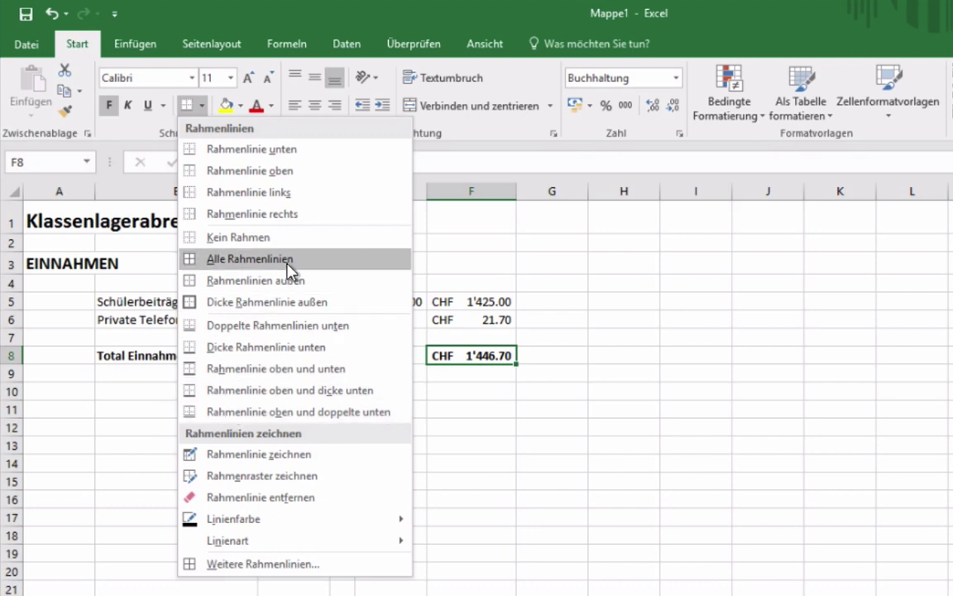
click(267, 171)
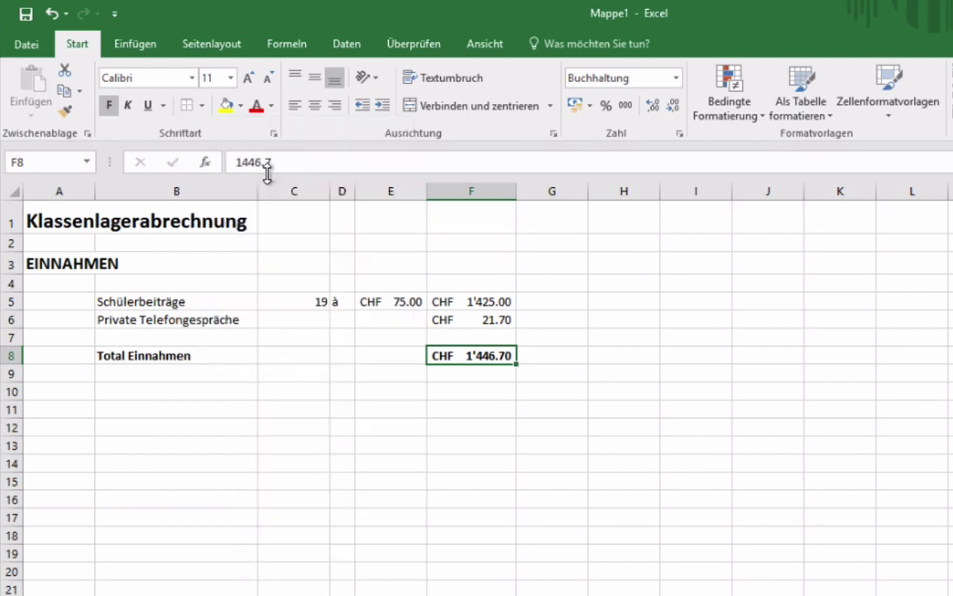
click(435, 424)
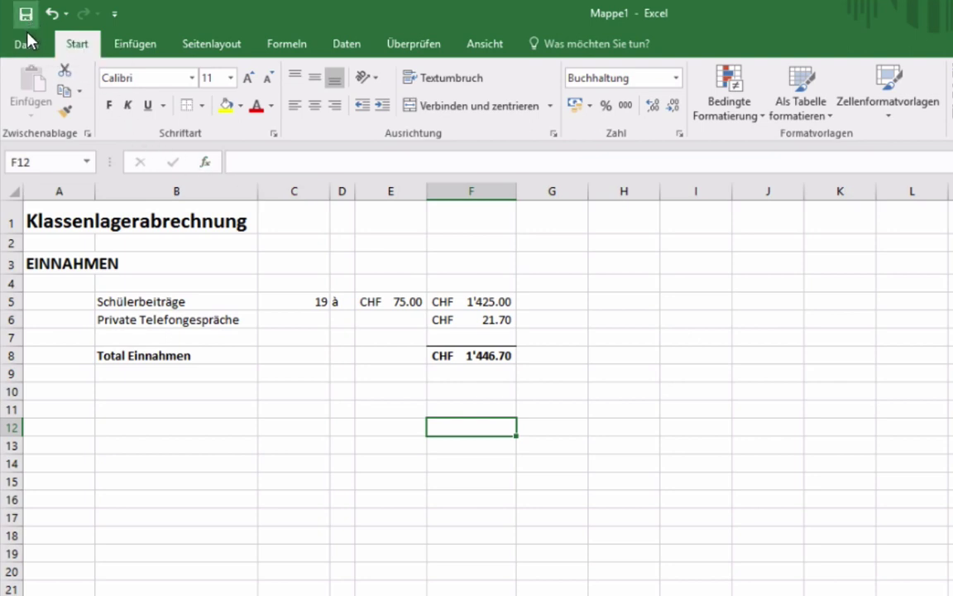
Set up Save As to the Desktop as 'Klassenlager-Abrechnung' in Excel-Arbeitsmappe format.
click(28, 43)
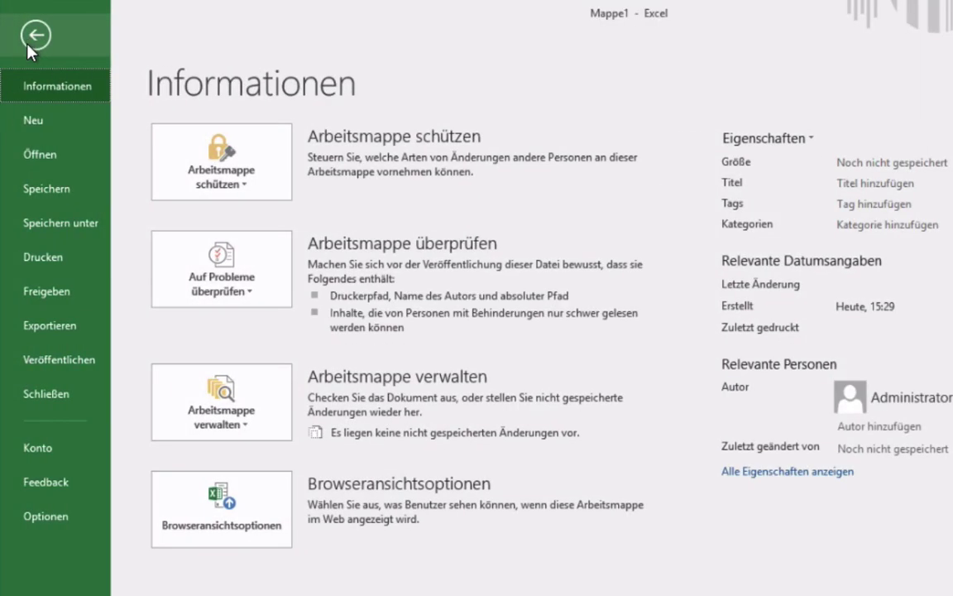
click(48, 191)
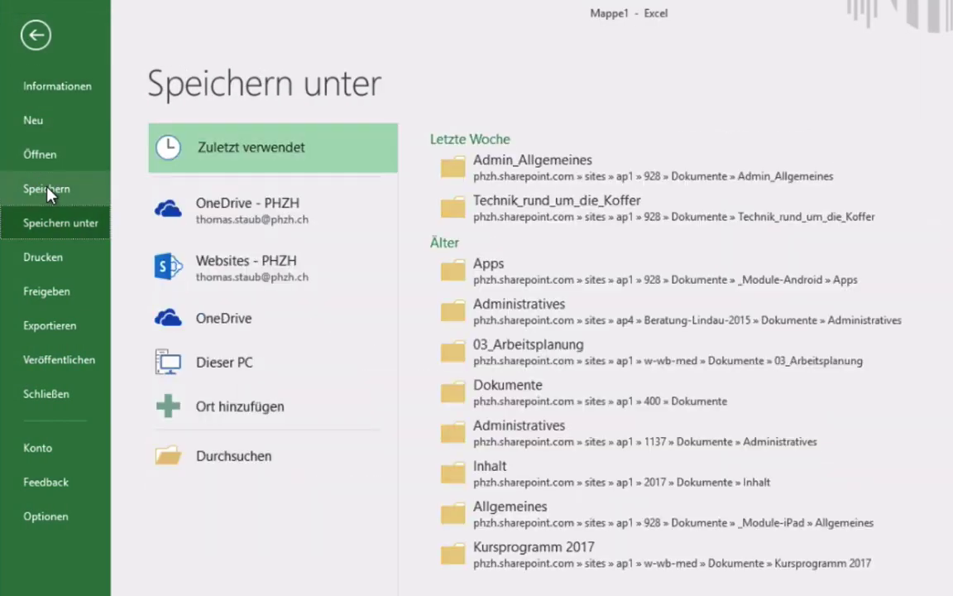
click(236, 456)
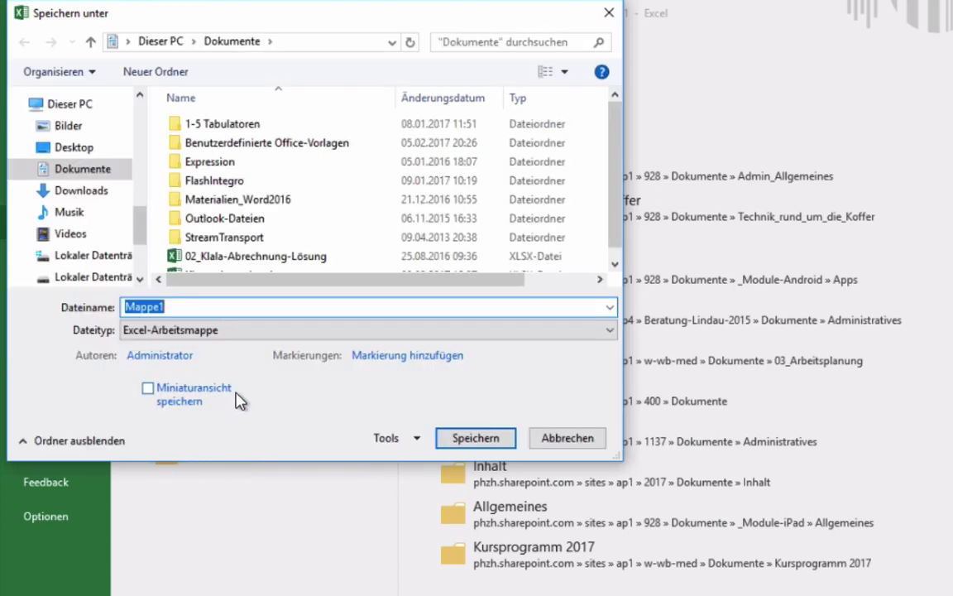
click(83, 150)
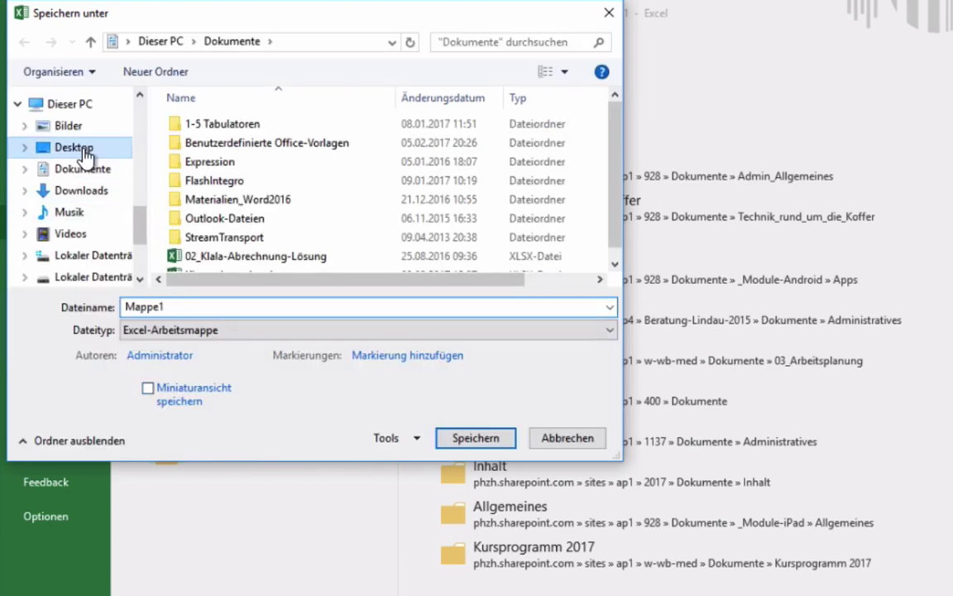
double_click(188, 305)
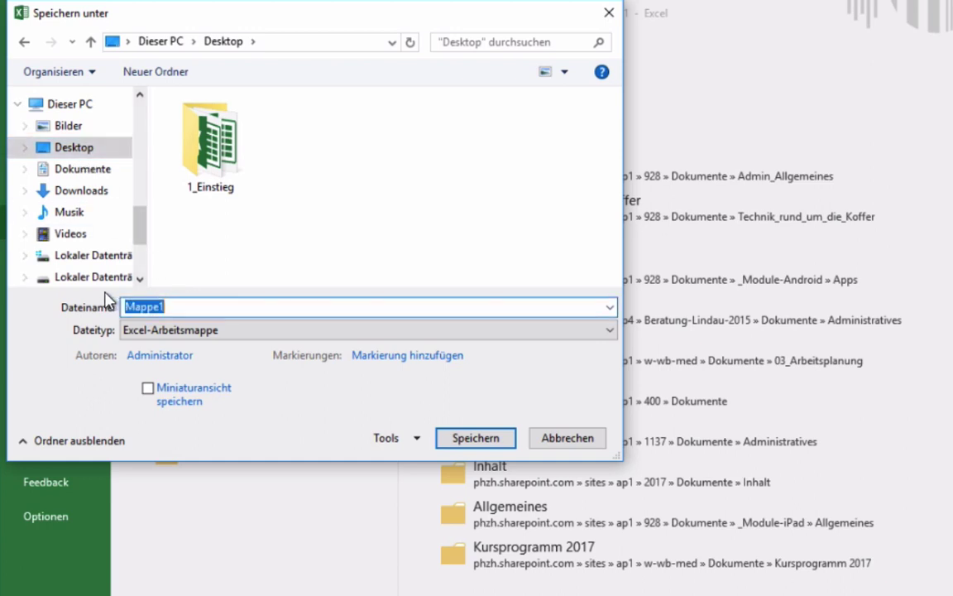
text(Klassenlager-Abrechnung)
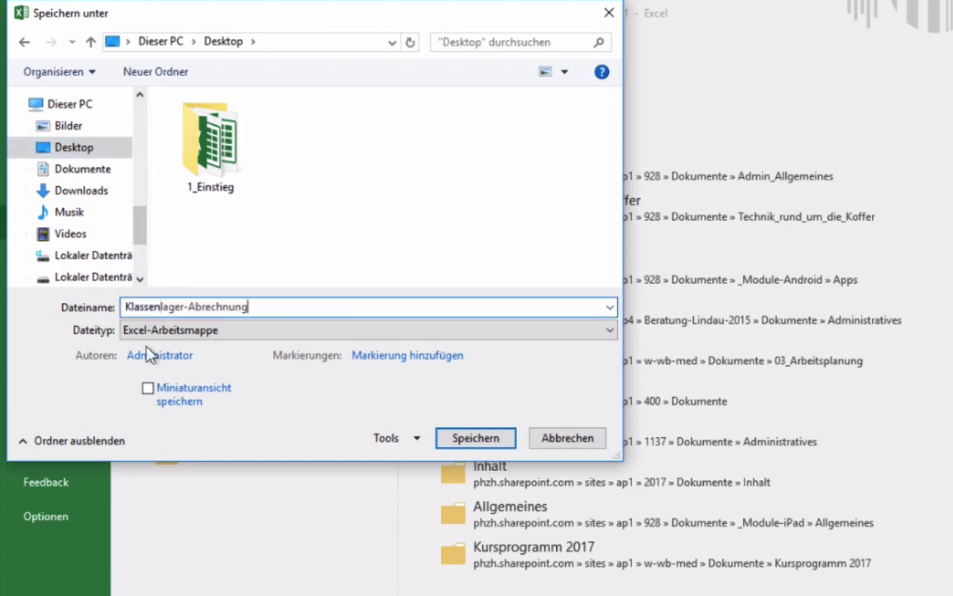
click(347, 330)
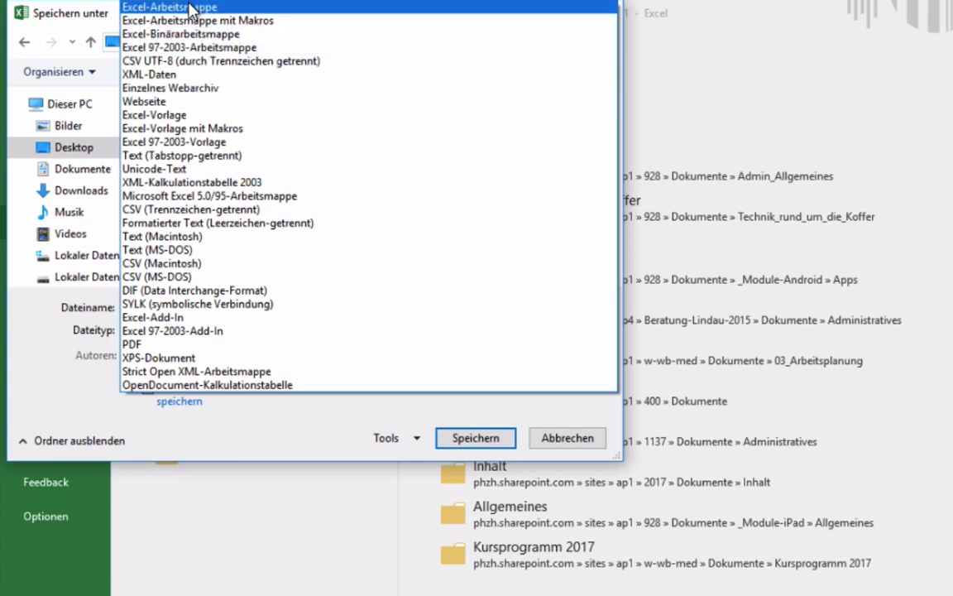
click(190, 8)
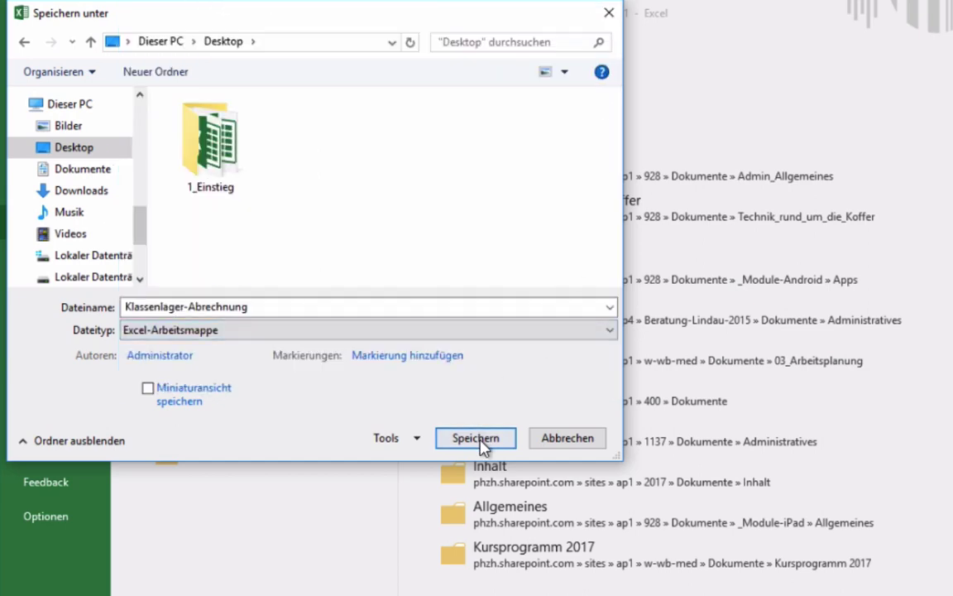